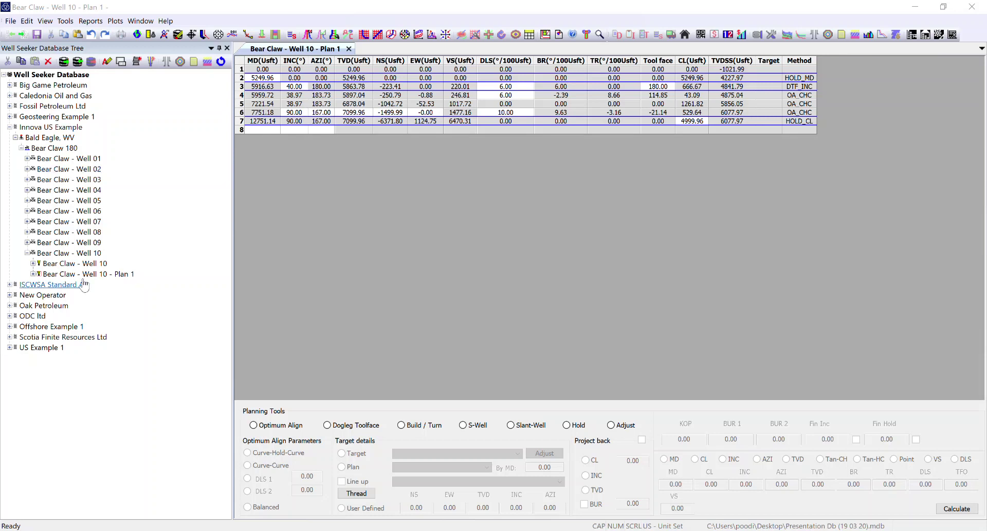
Open the Tools menu while the Bear Claw - Well 10 - Plan 1 grid is displayed.
mouse_move(72, 266)
left_click(66, 21)
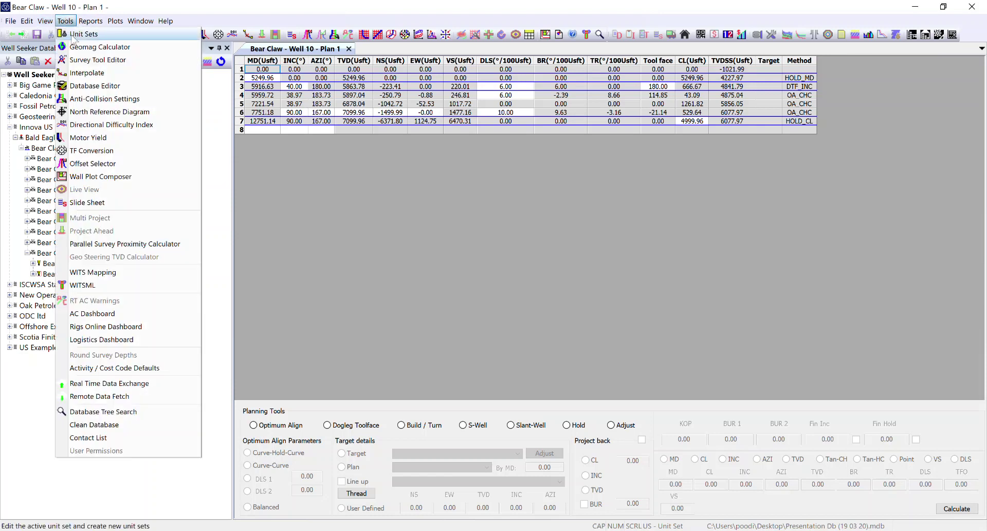
Bring up Unit Sets and review the available unit sets, leaving US selected.
left_click(74, 36)
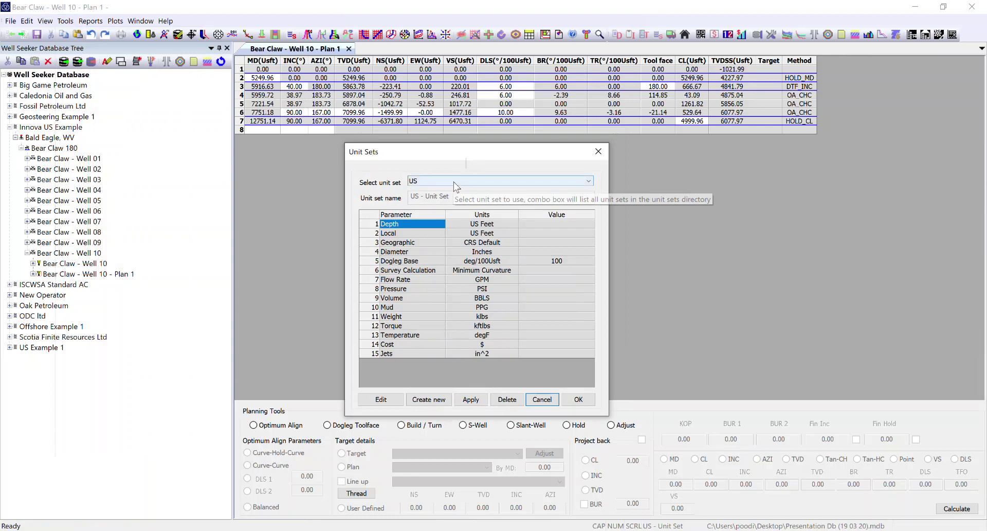
left_click(590, 182)
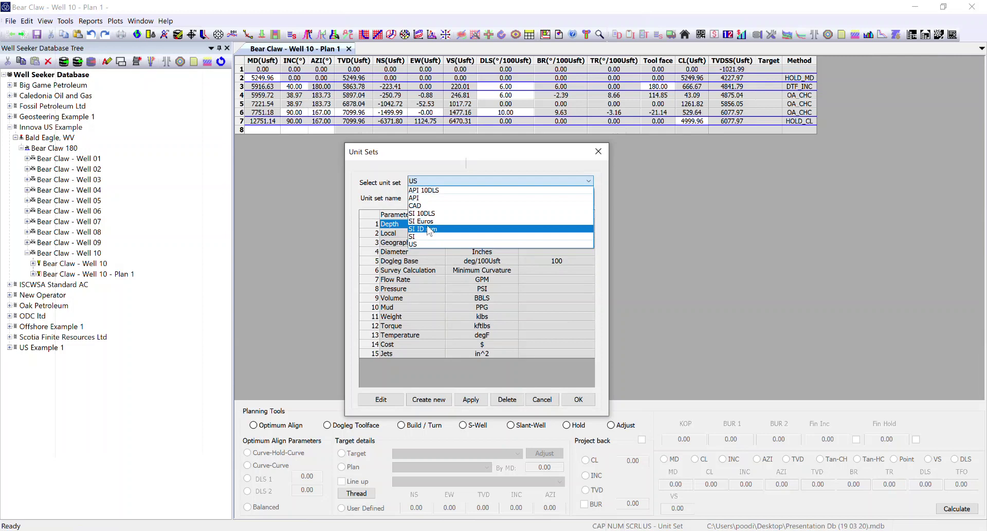
left_click(459, 170)
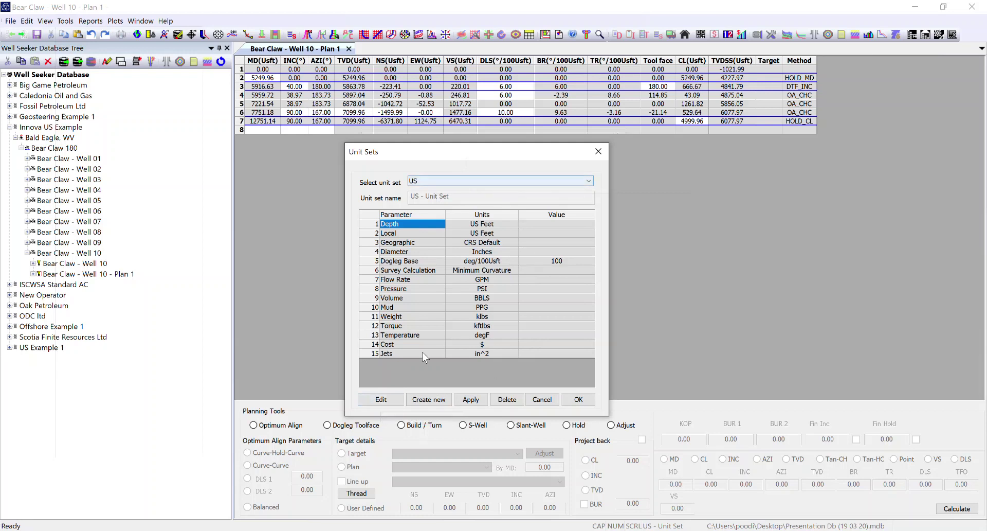
Create and save a new unit set file named 'Example'.
left_click(435, 403)
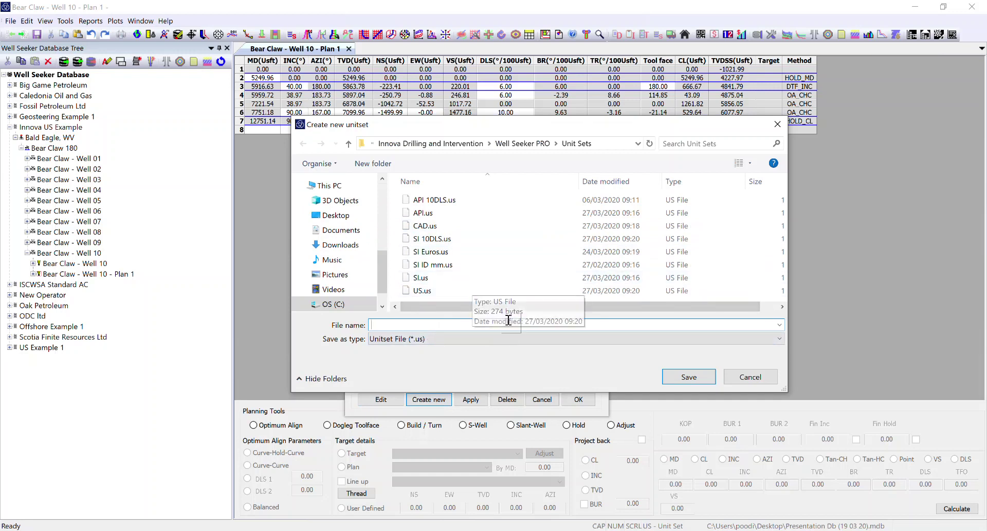
type("Example")
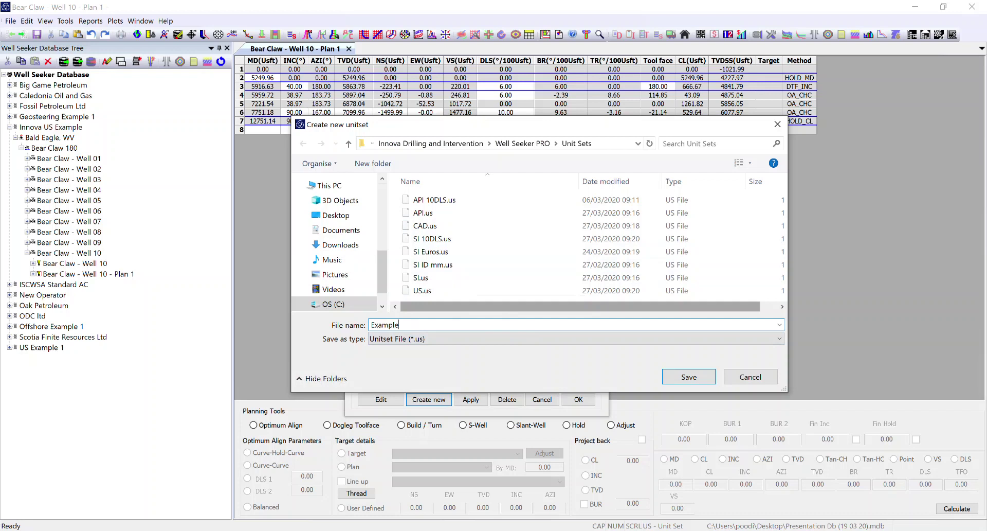
left_click(691, 378)
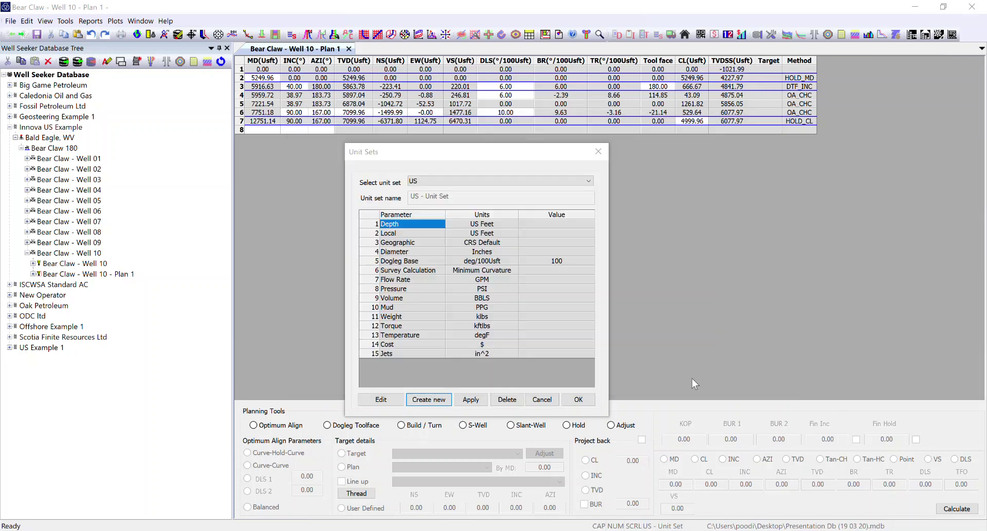
Make the Example set editable and set Depth and Local to Meters, keeping Geographic at CRS Default.
left_click(387, 399)
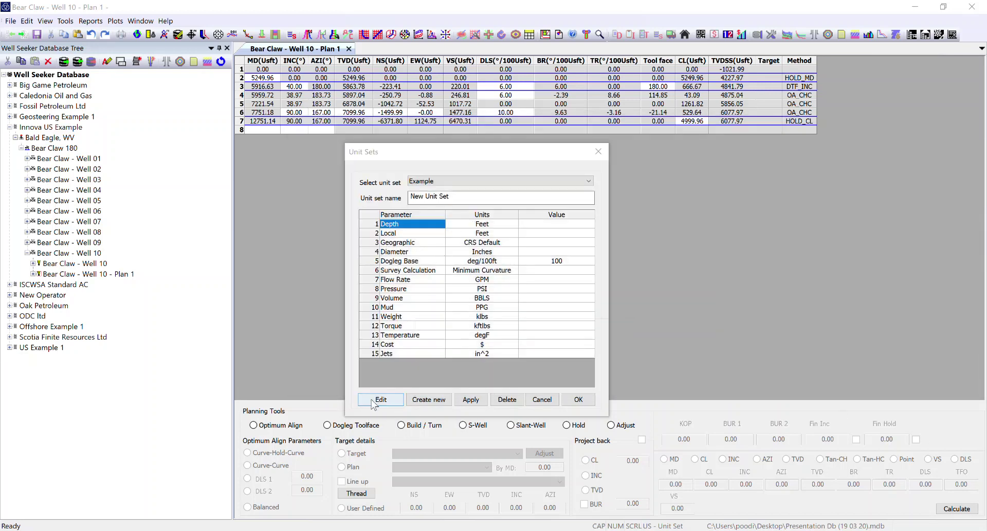
left_click(495, 226)
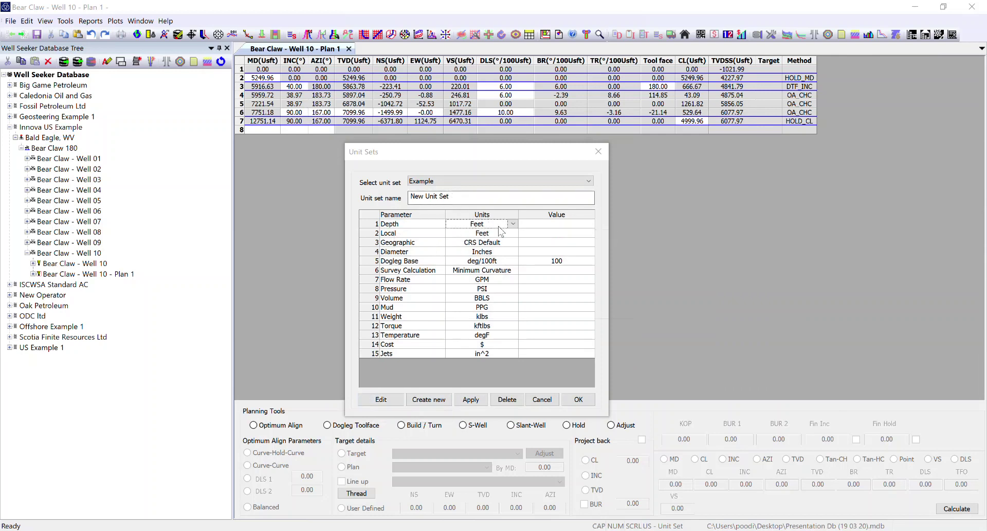
left_click(513, 224)
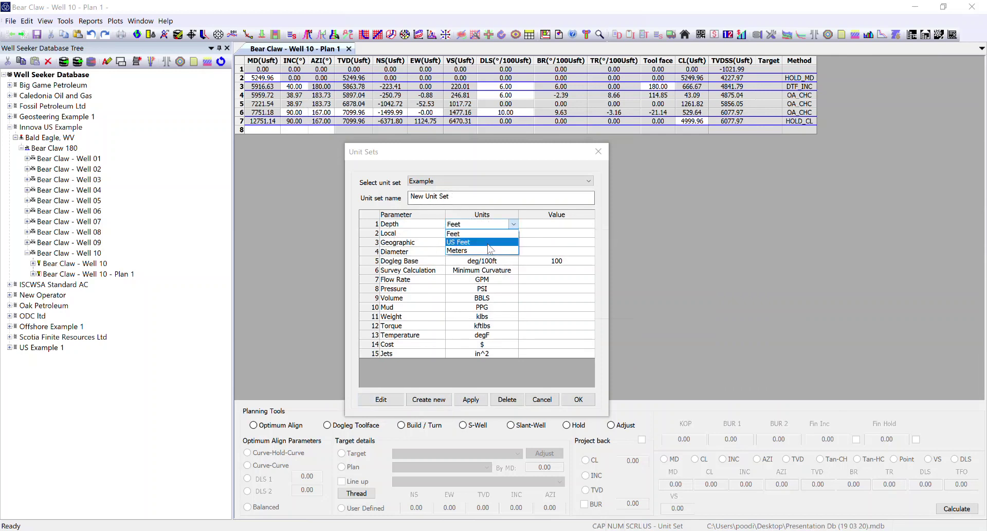
left_click(491, 250)
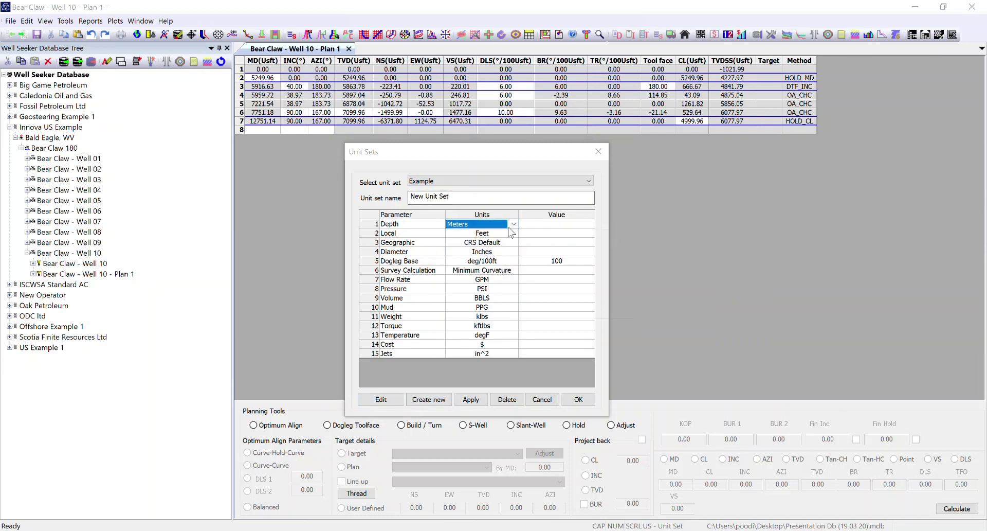
left_click(514, 235)
left_click(514, 234)
left_click(502, 259)
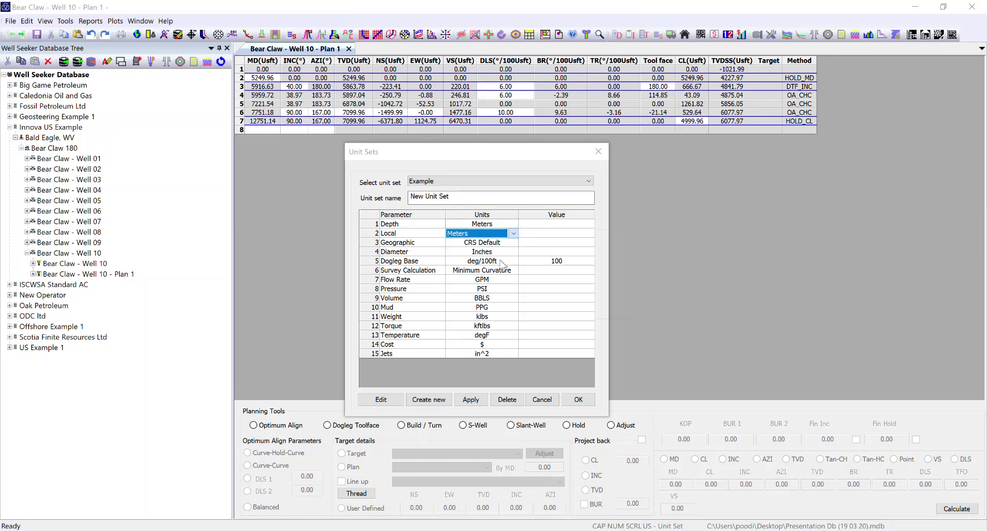
left_click(494, 242)
left_click(513, 242)
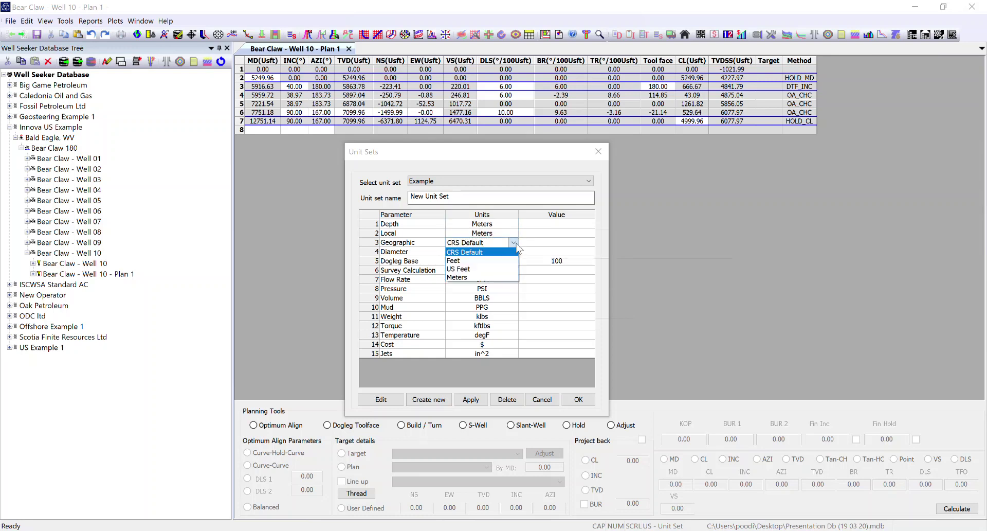
left_click(506, 252)
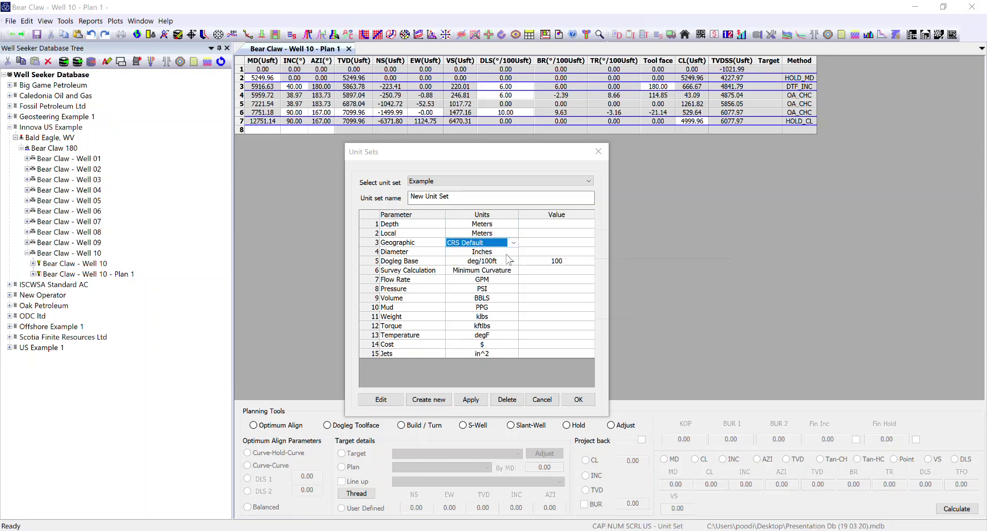
Set Diameter to mm and Dogleg Base to User Defined with a value of 50.
left_click(509, 253)
left_click(513, 252)
left_click(512, 264)
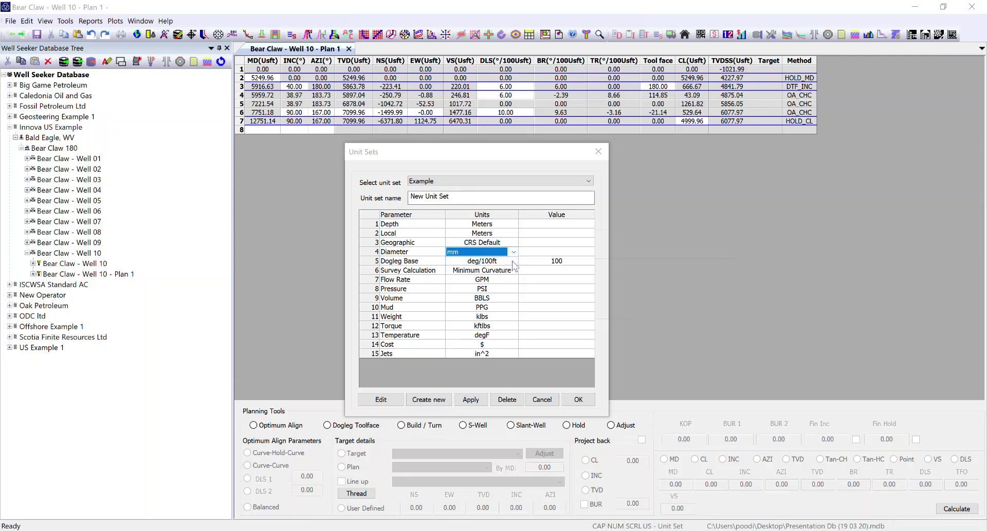
left_click(513, 261)
left_click(513, 260)
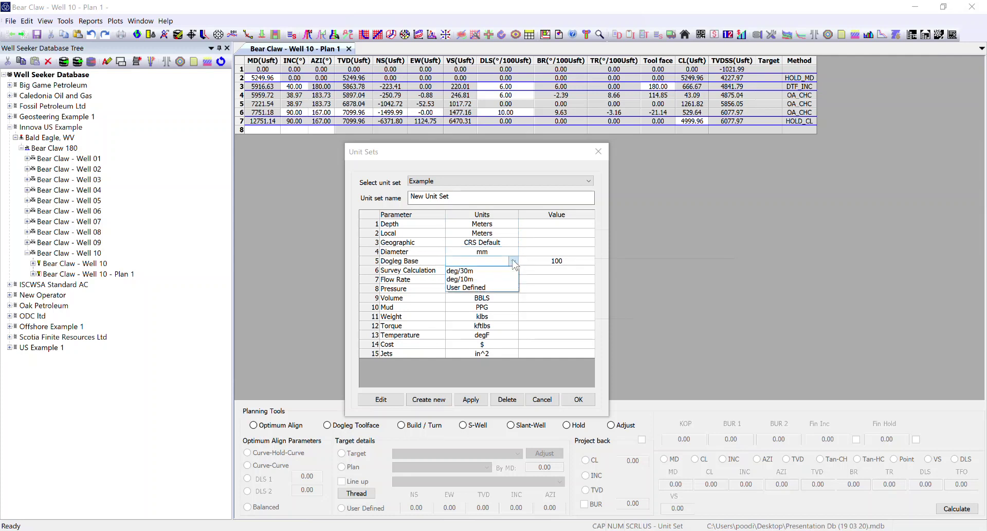
left_click(488, 287)
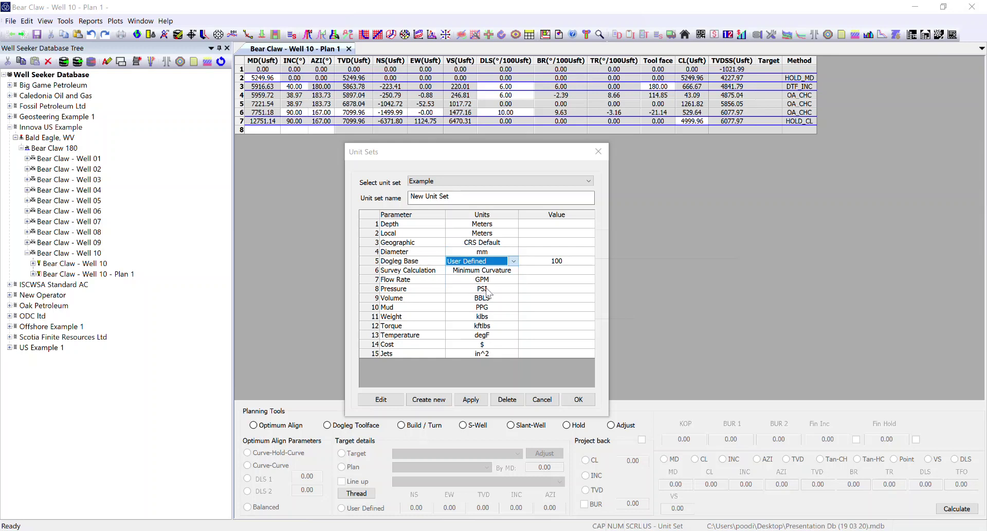
left_click(565, 260)
double_click(564, 261)
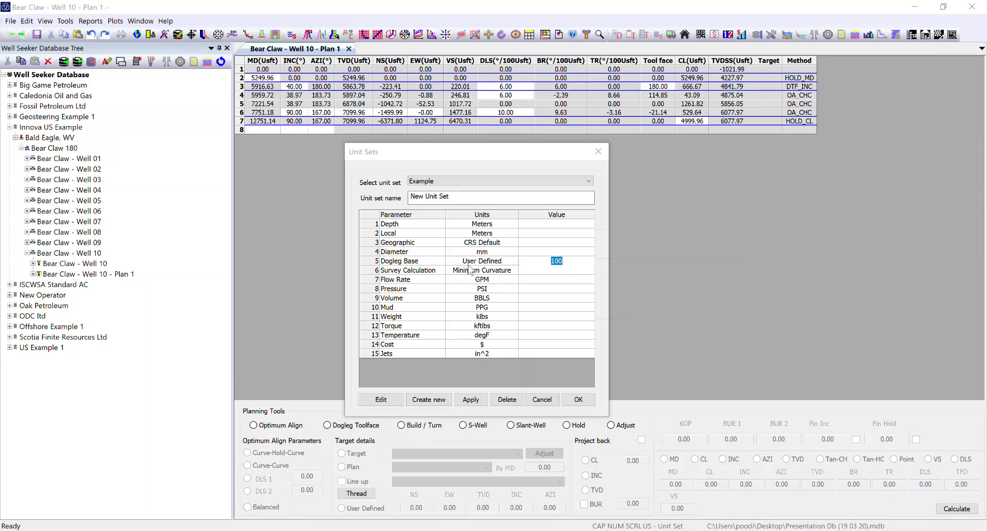
type("50")
key("Return")
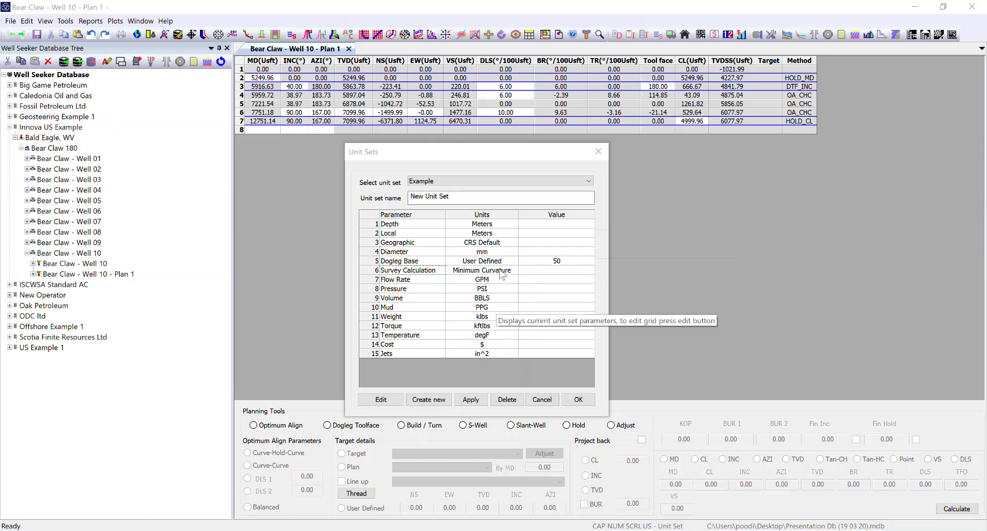
Keep Minimum Curvature and set flow rate LPM, pressure Kpa, volume M^3 and mud SG.
left_click(514, 272)
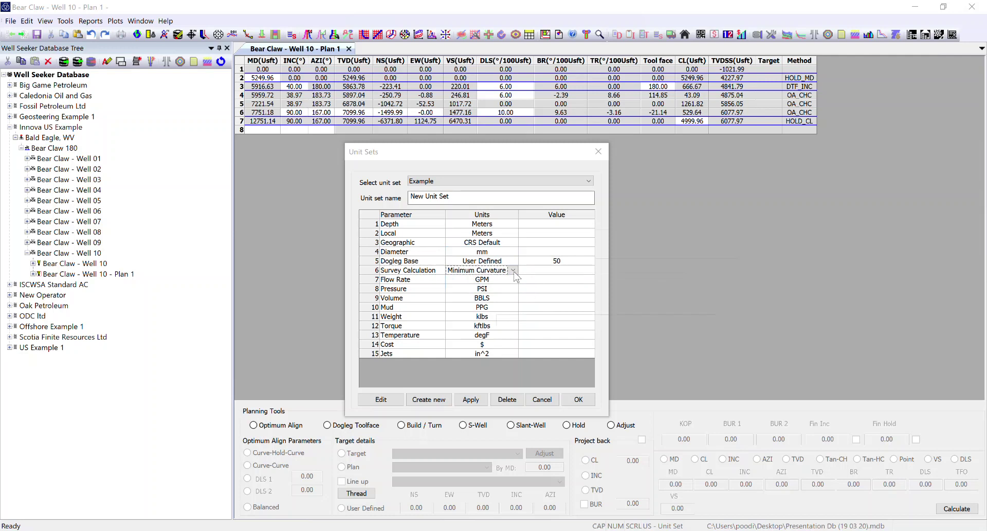
left_click(513, 271)
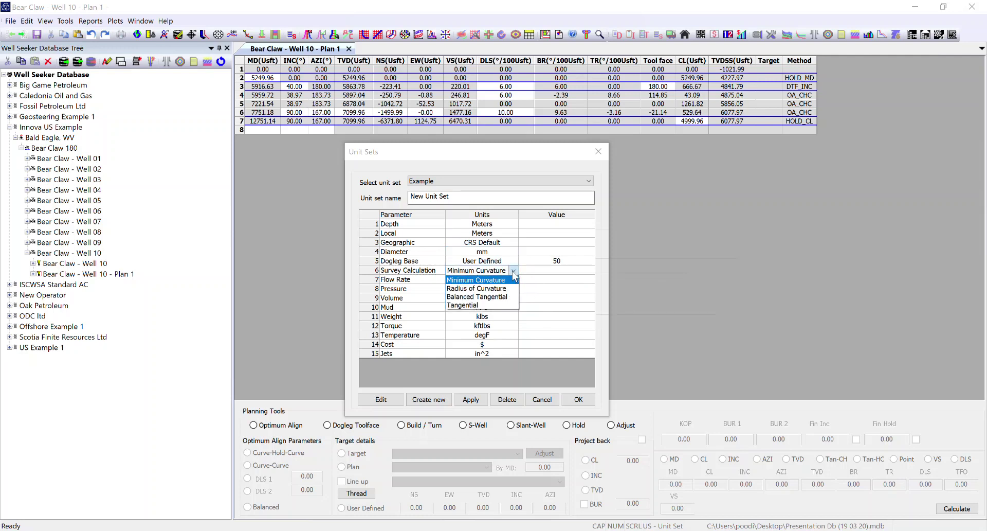
left_click(504, 280)
left_click(510, 280)
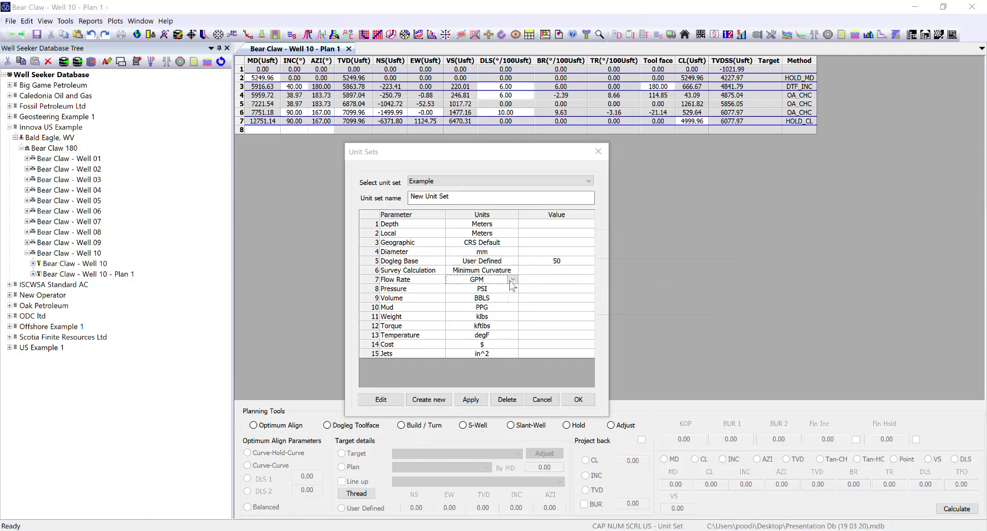
left_click(513, 280)
left_click(516, 292)
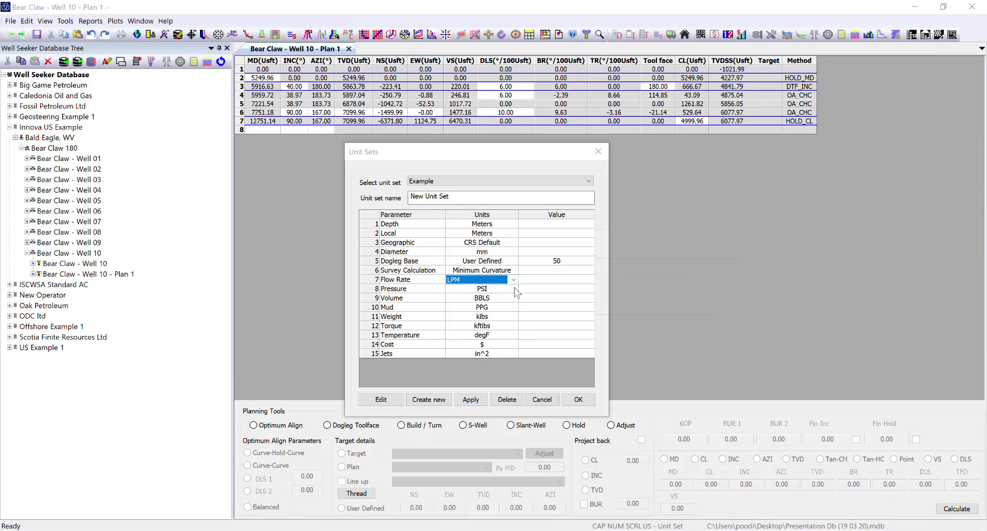
left_click(514, 289)
left_click(513, 288)
left_click(522, 312)
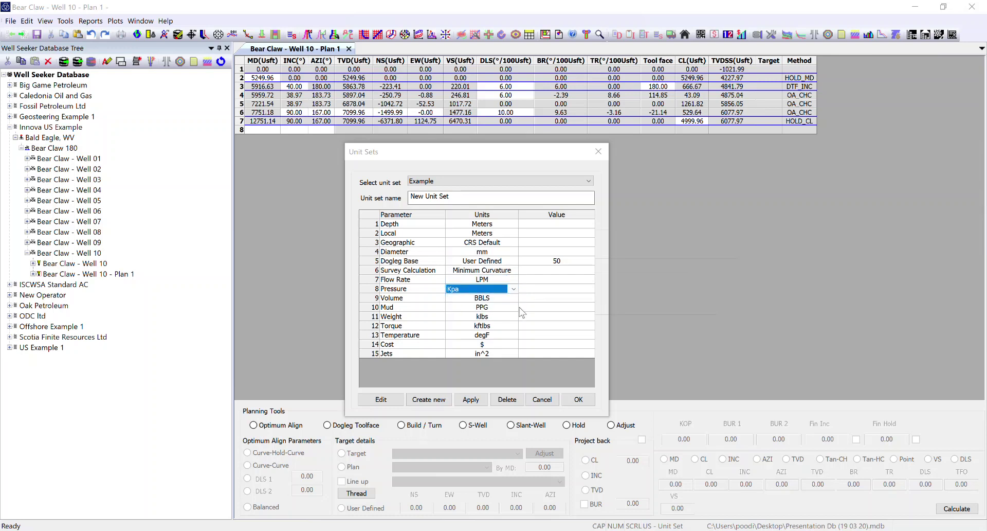
left_click(514, 298)
left_click(513, 298)
left_click(509, 318)
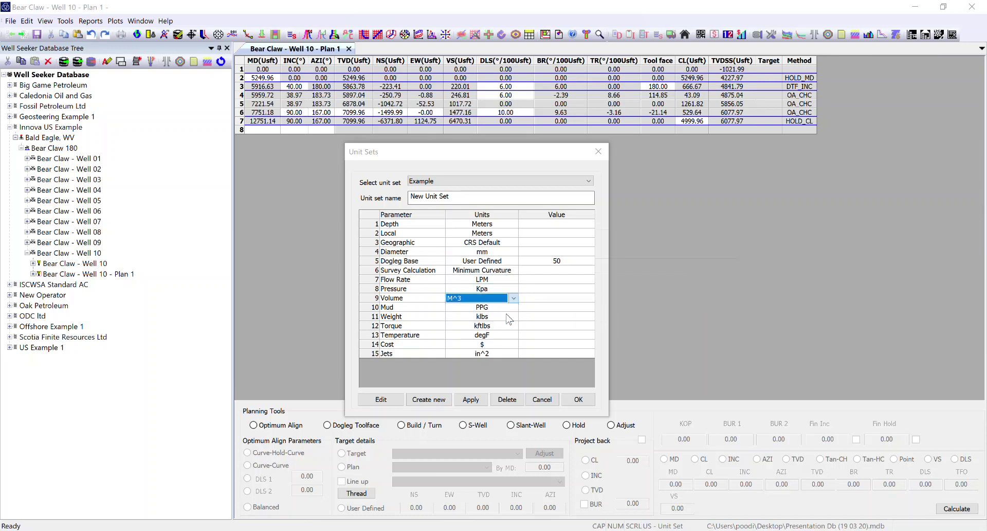
left_click(516, 307)
left_click(516, 307)
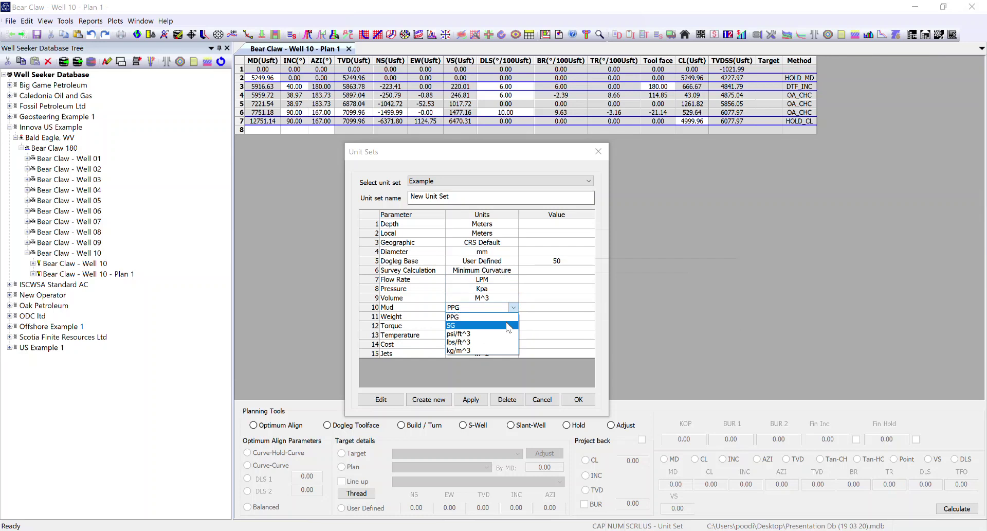
left_click(508, 325)
Set weight Tons, torque kNm, temperature degC, cost GBP and jets mm^2, then apply the Example set.
left_click(514, 316)
left_click(512, 316)
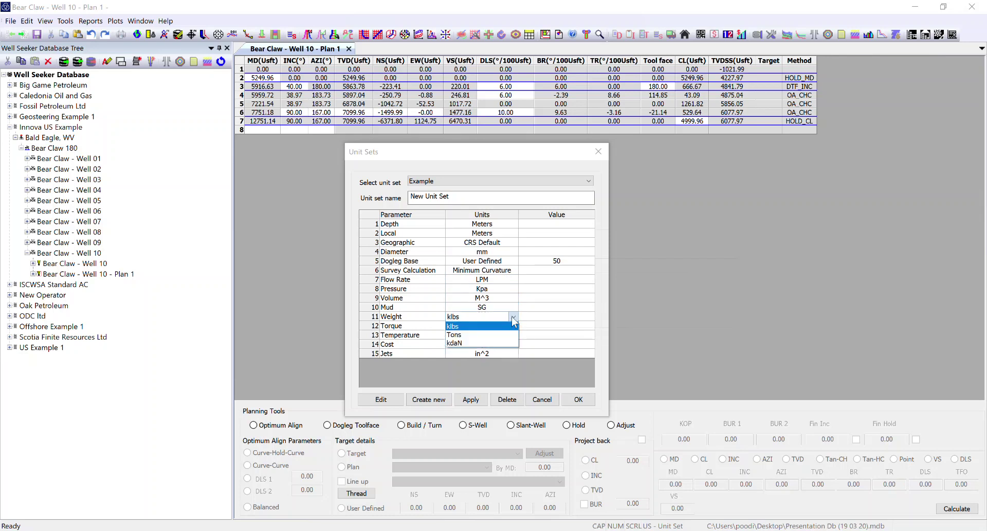
left_click(508, 339)
left_click(513, 326)
left_click(513, 326)
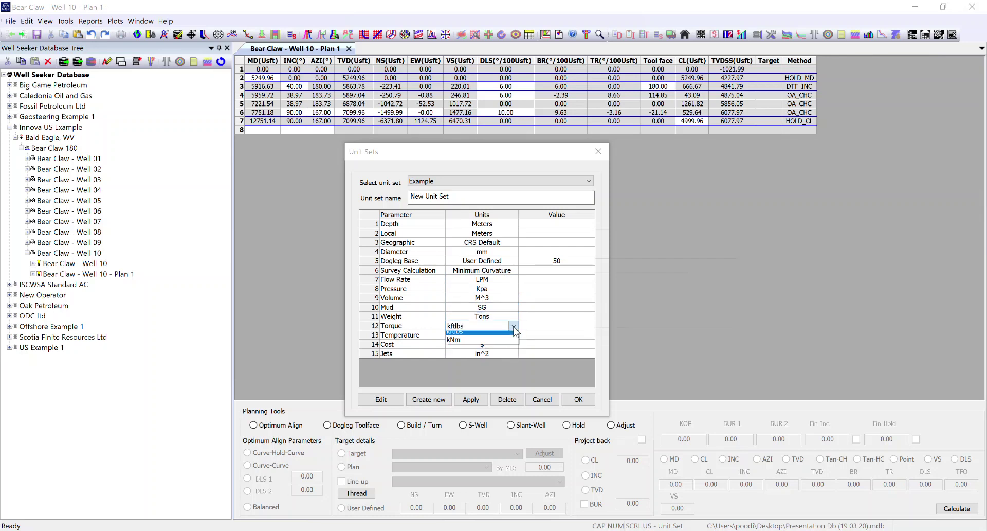
left_click(508, 344)
left_click(514, 334)
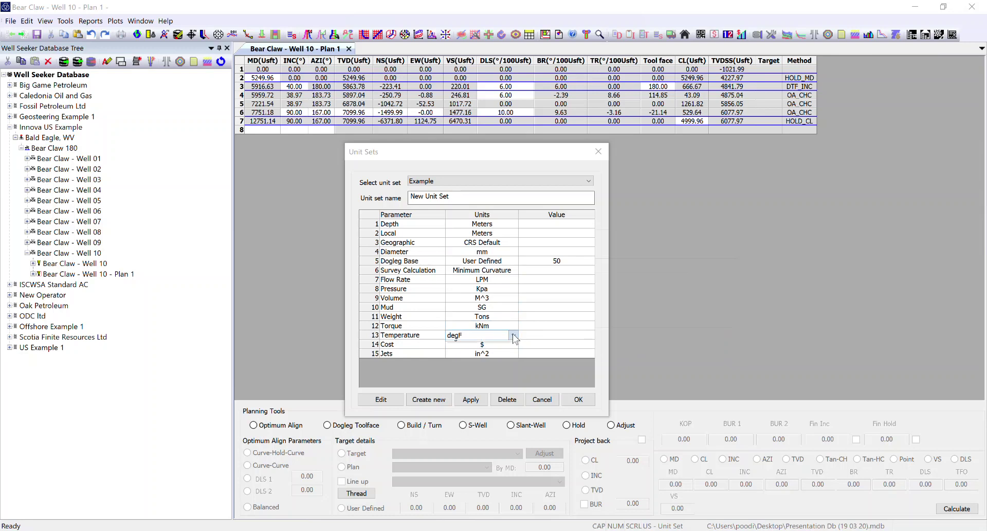
left_click(513, 334)
left_click(505, 352)
left_click(513, 343)
left_click(512, 342)
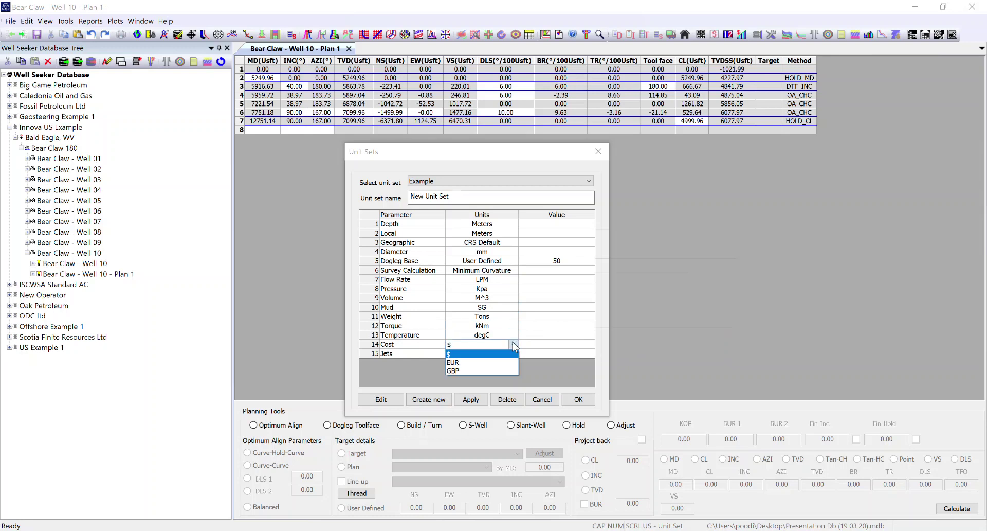
left_click(492, 369)
left_click(514, 354)
left_click(513, 353)
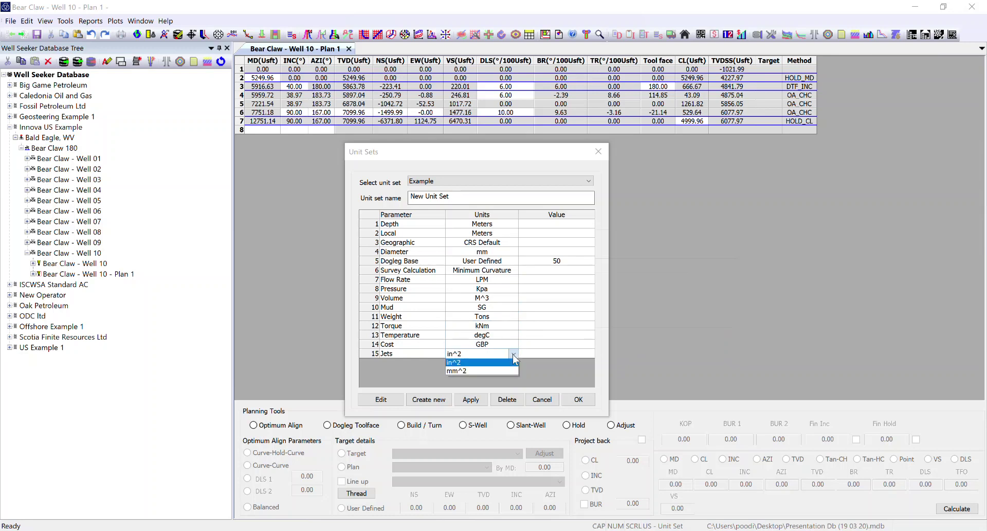
left_click(503, 370)
left_click(478, 402)
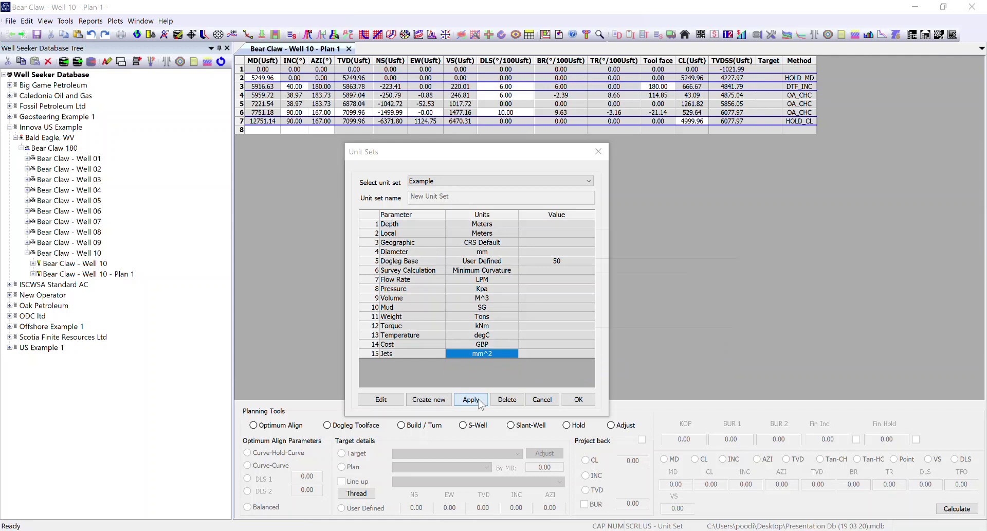
left_click(578, 399)
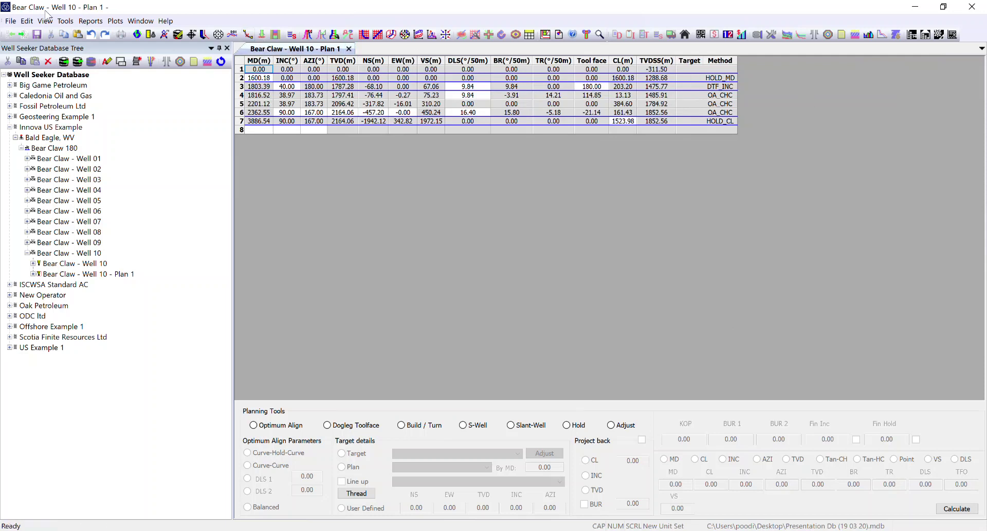
Reopen the Unit Sets dialog from Tools with the plan now shown in metres.
left_click(65, 20)
left_click(75, 33)
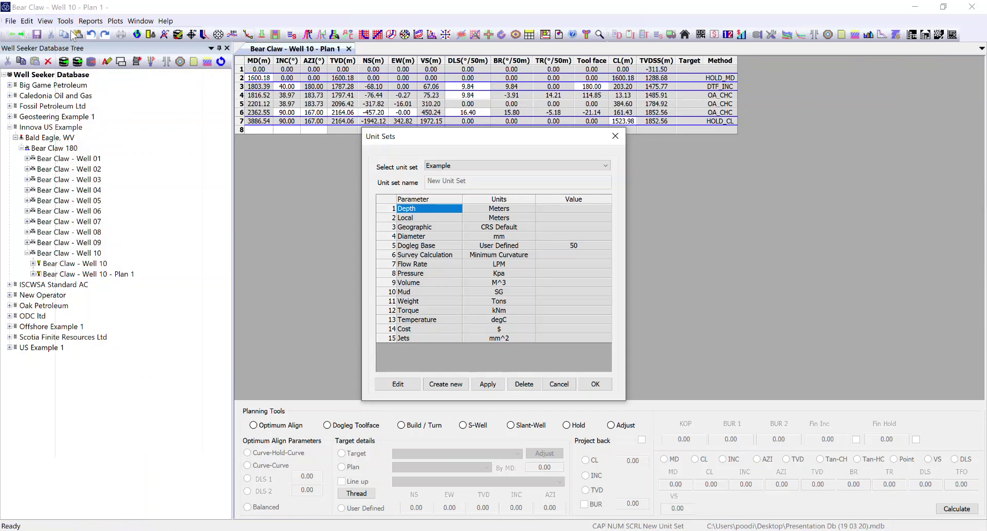
Select and apply the US unit set so the Bear Claw plan returns to usft.
left_click(463, 165)
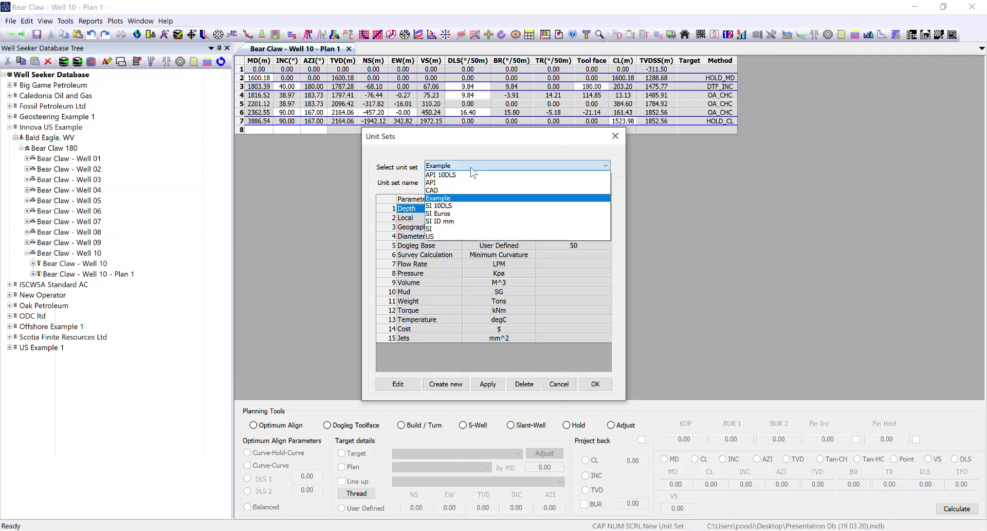
left_click(453, 238)
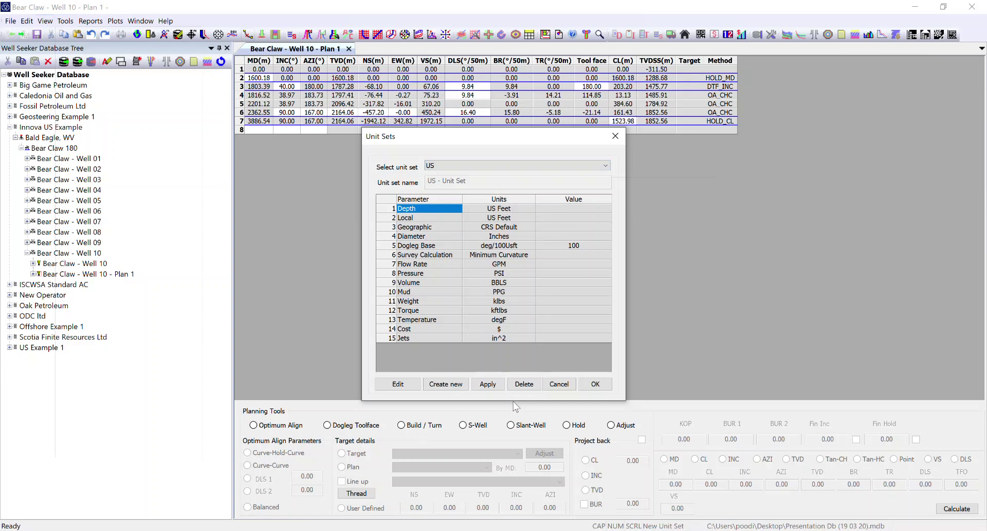
left_click(487, 384)
left_click(595, 384)
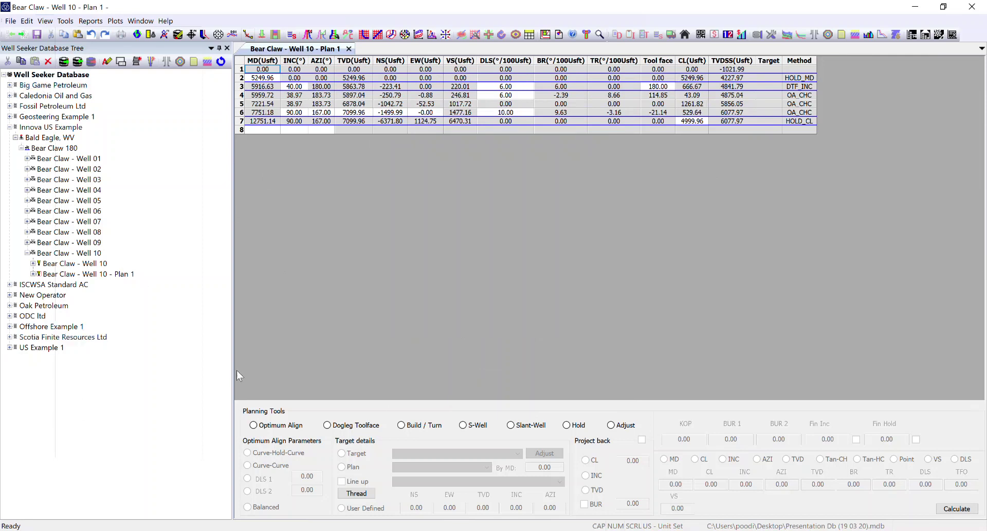
Collapse Innova US Example, close Bear Claw, and open Greggs 1 Plan 1 under Scotia Finite Resources Ltd.
left_click(9, 133)
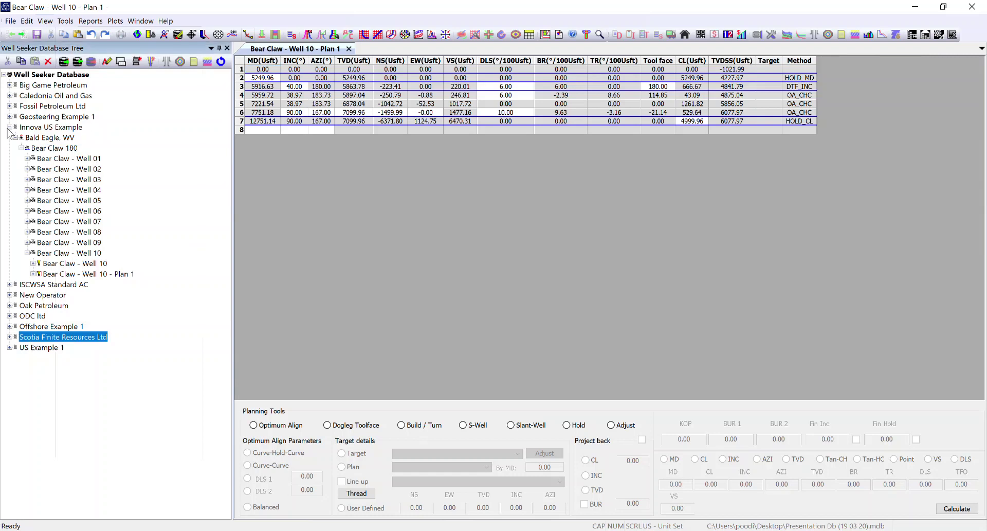
left_click(10, 127)
left_click(349, 48)
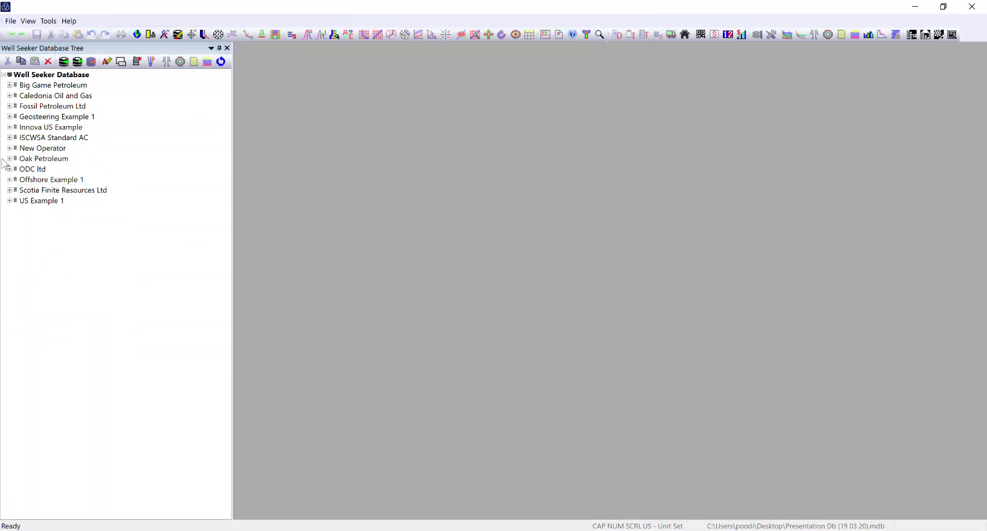
double_click(62, 190)
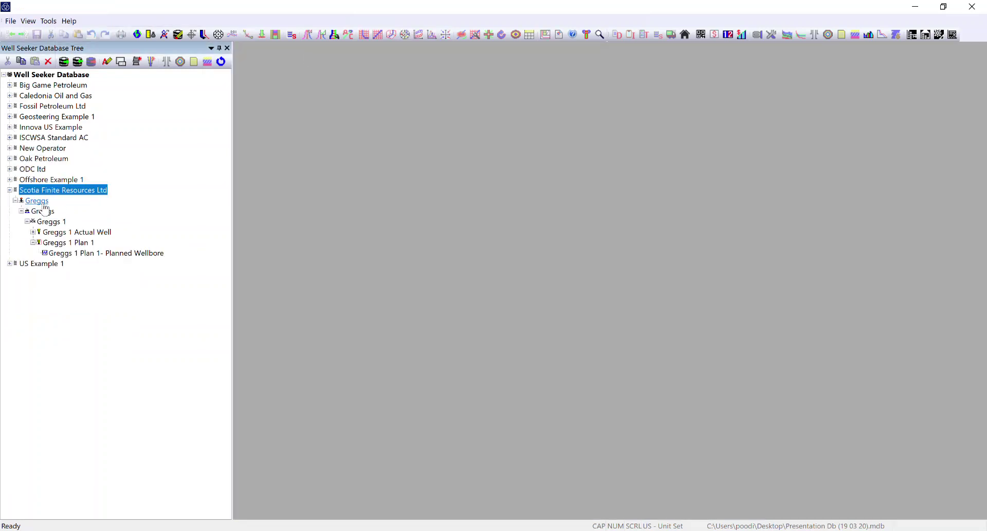
double_click(72, 242)
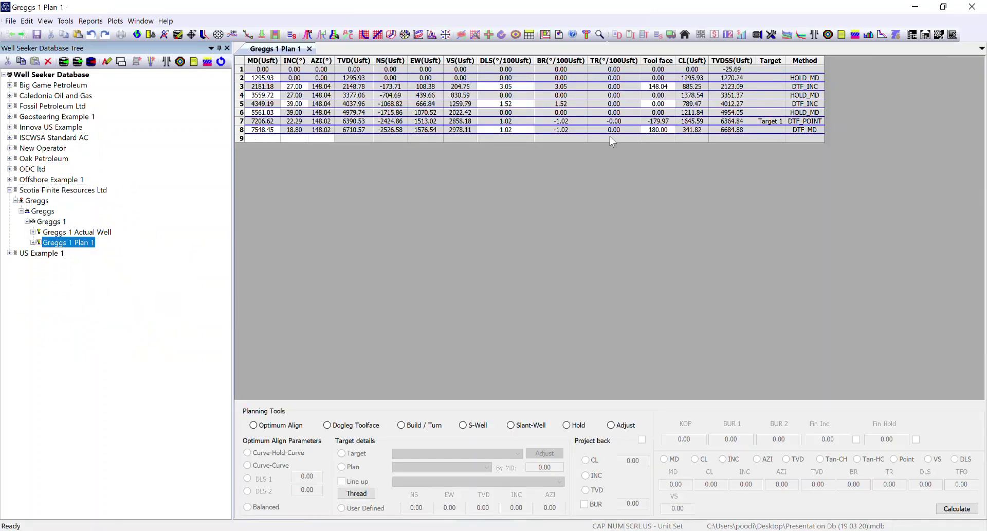
Apply the SI unit set so Greggs 1 Plan 1 shows metres, ending at 2300.76 m MD.
left_click(90, 22)
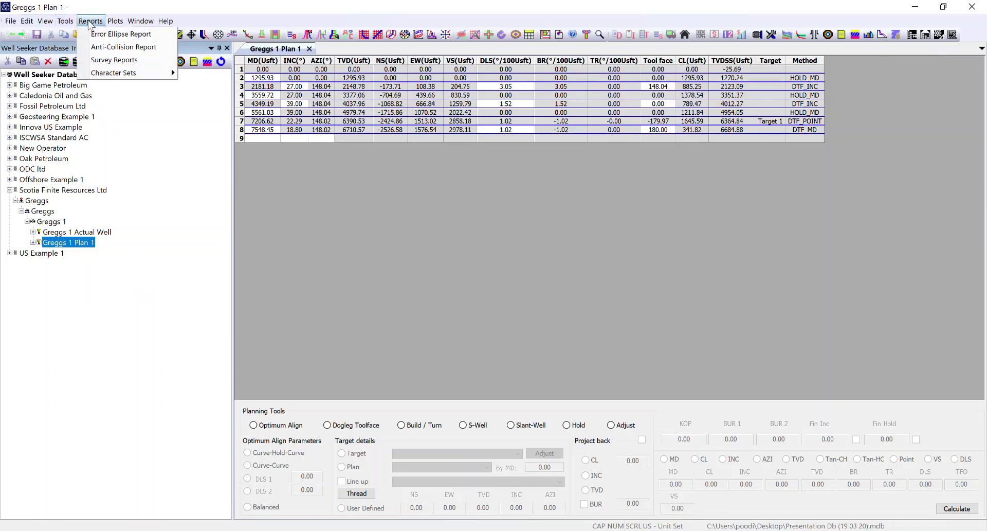
left_click(65, 21)
left_click(82, 33)
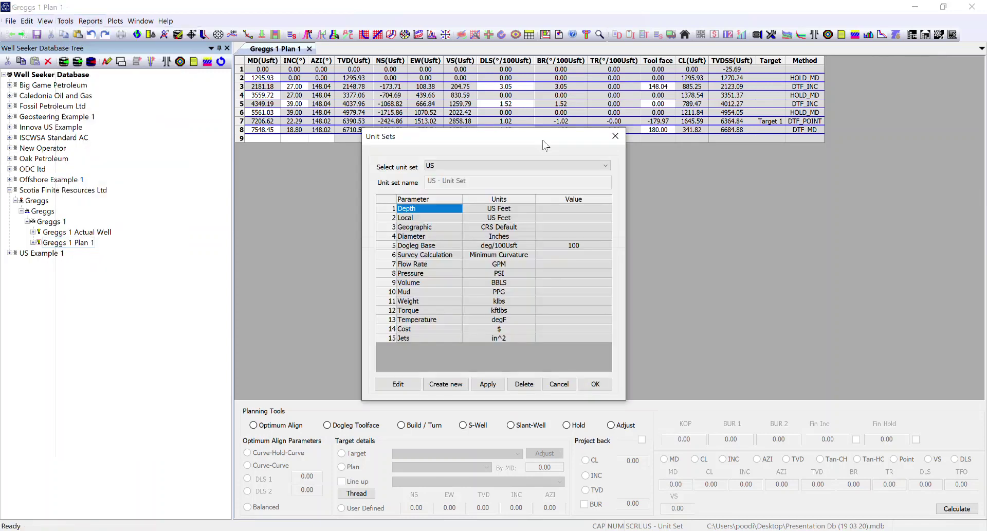
left_click(537, 166)
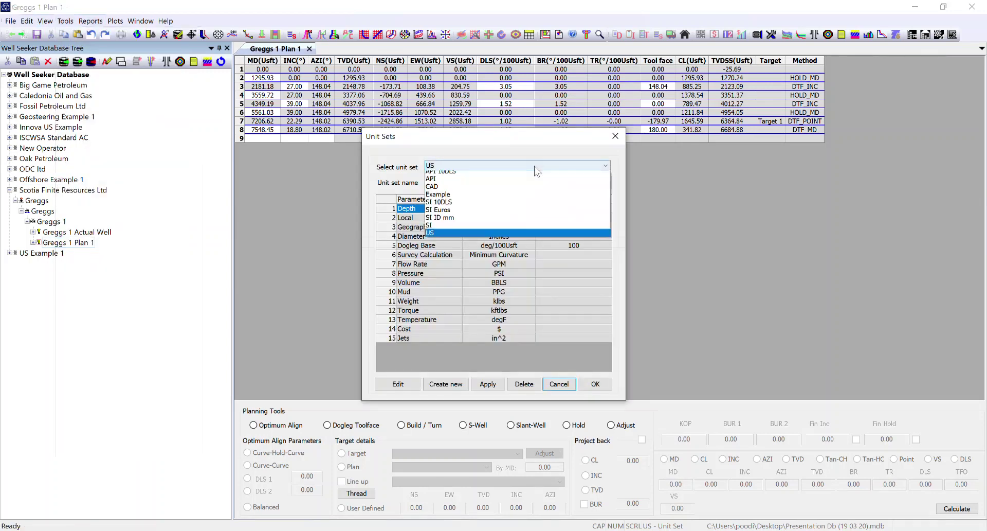
left_click(440, 229)
left_click(488, 384)
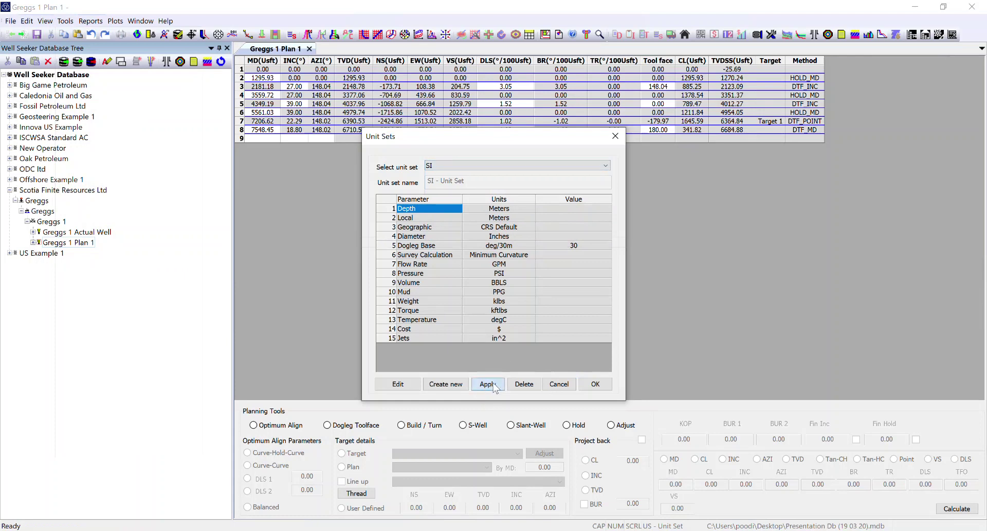
left_click(592, 382)
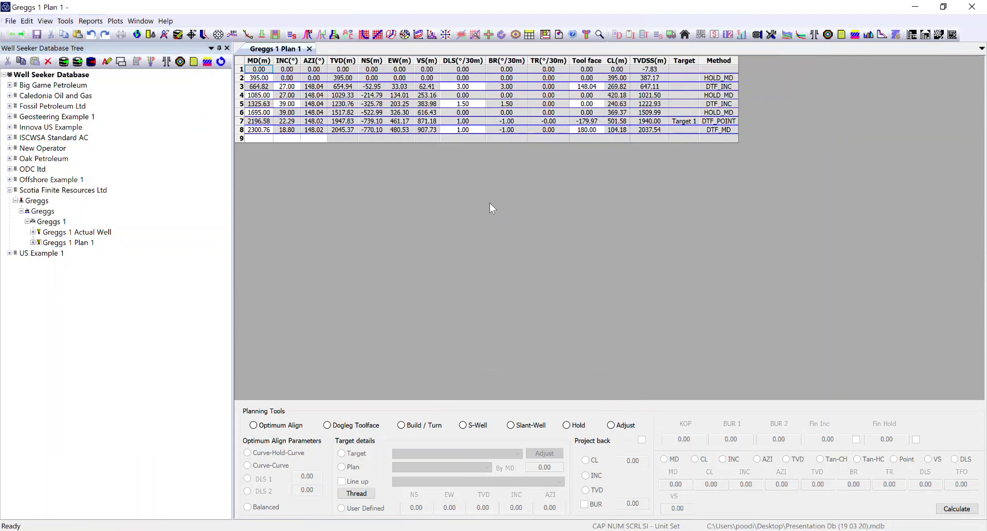